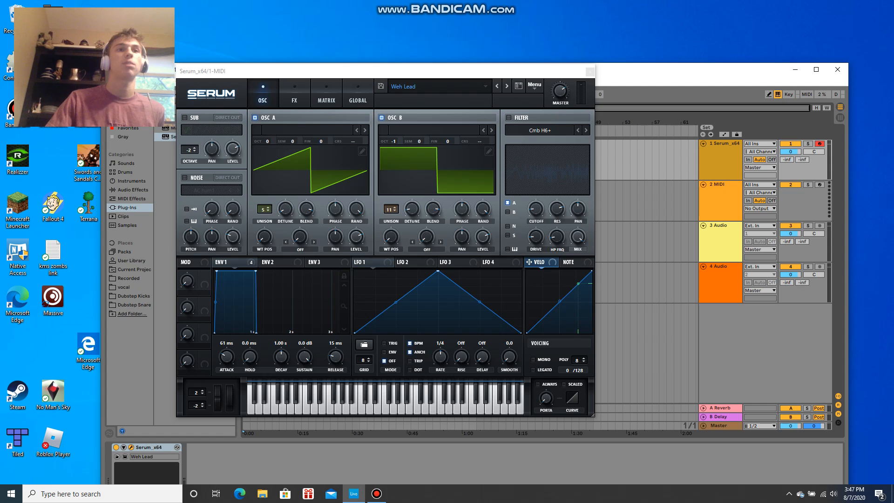
Audition the Weh Lead preset on low and high notes and look over its effects chain
left_click(282, 408)
left_click(282, 407)
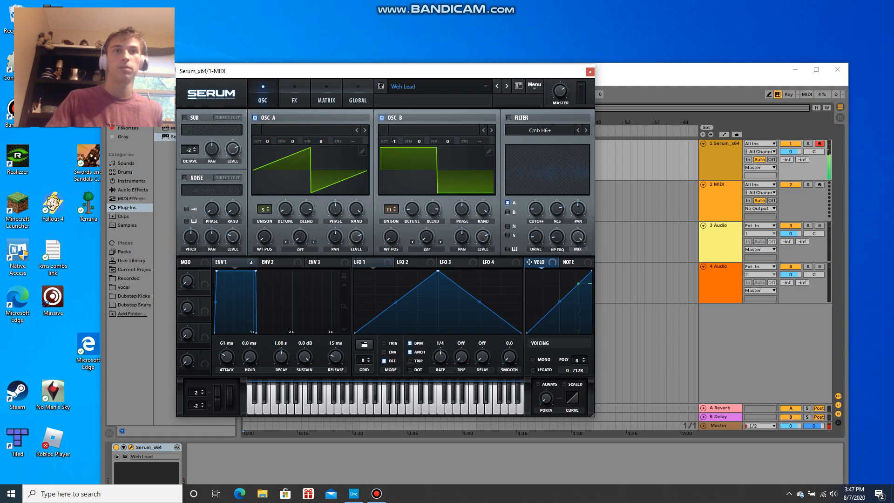
left_click(457, 407)
left_click(489, 408)
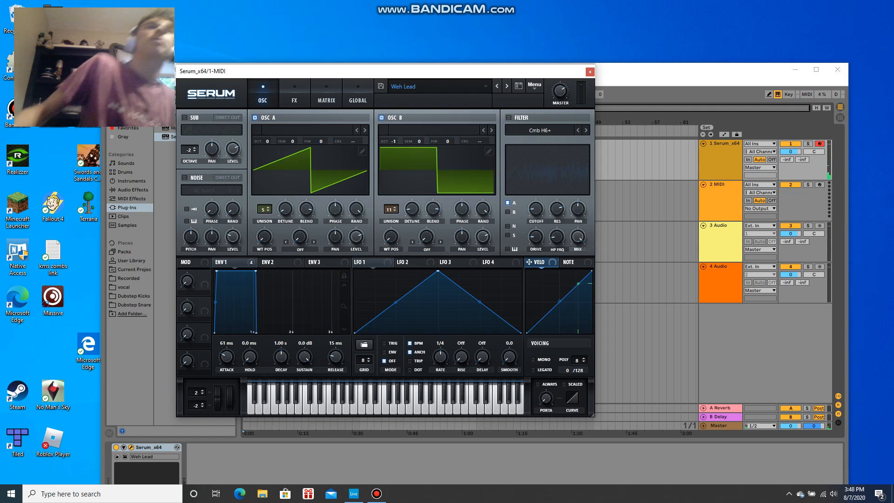
left_click(294, 94)
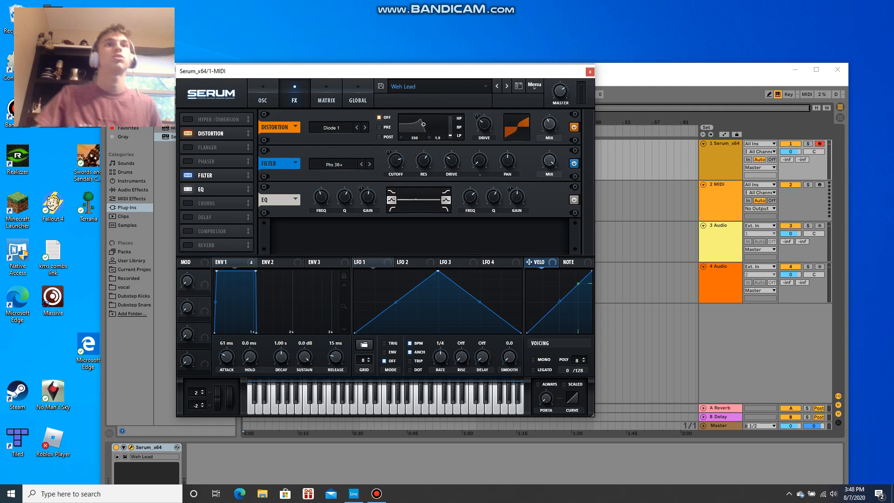
left_click(263, 94)
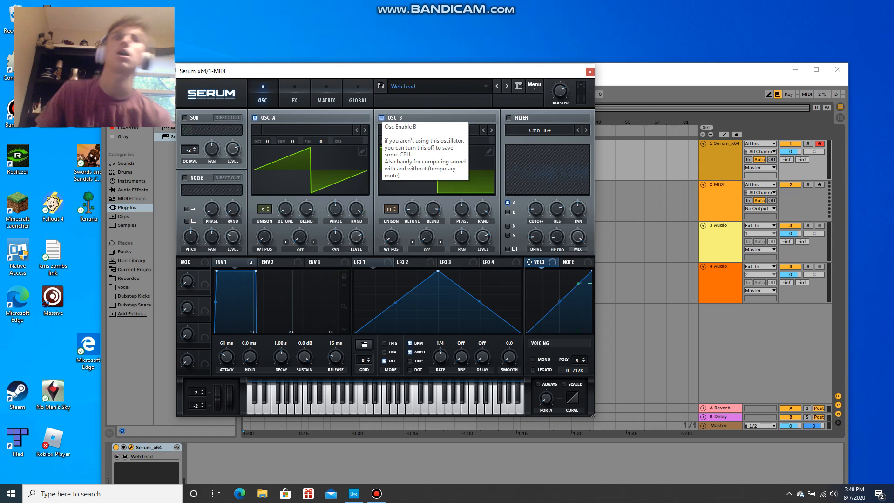
Disable oscillator B, play several notes with oscillator A alone, and enable oscillator B again
left_click(381, 118)
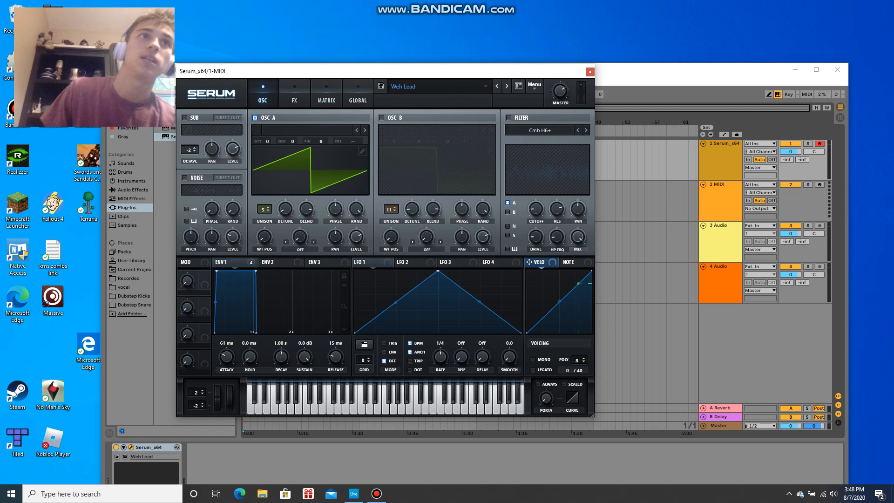
left_click(382, 118)
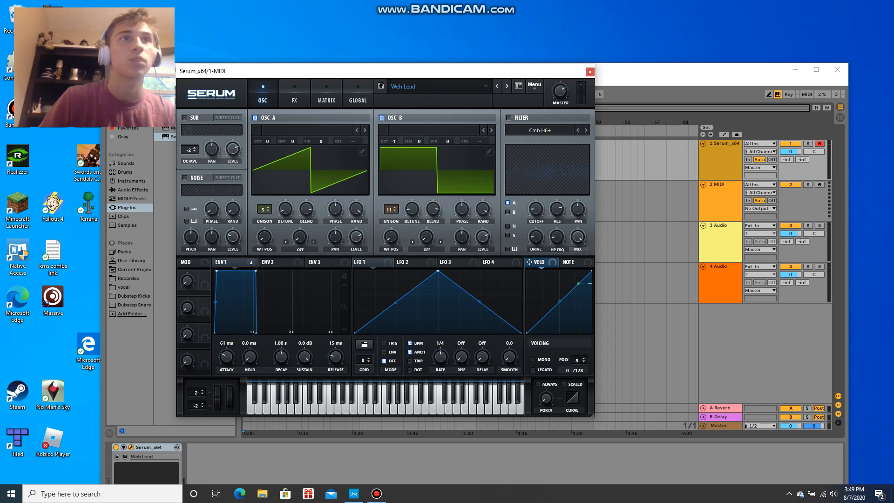
left_click(381, 118)
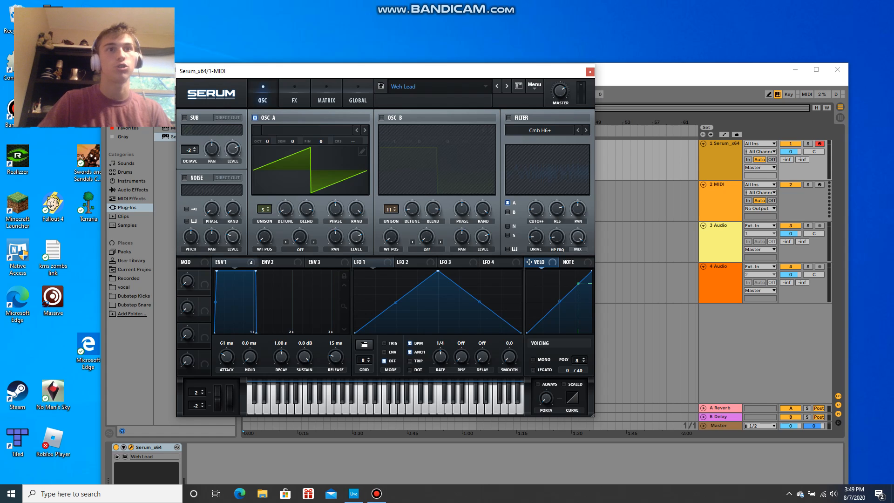
key("l")
key("j")
key("h")
key("g")
key("g")
key("g")
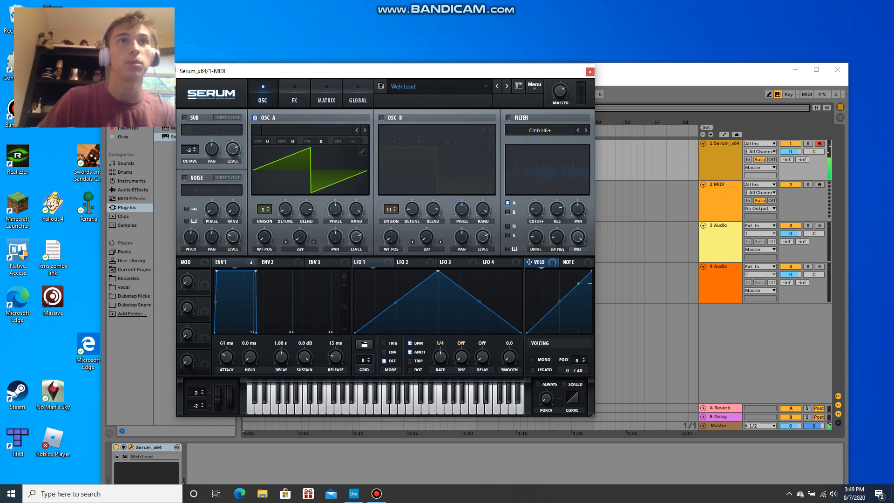
left_click(382, 118)
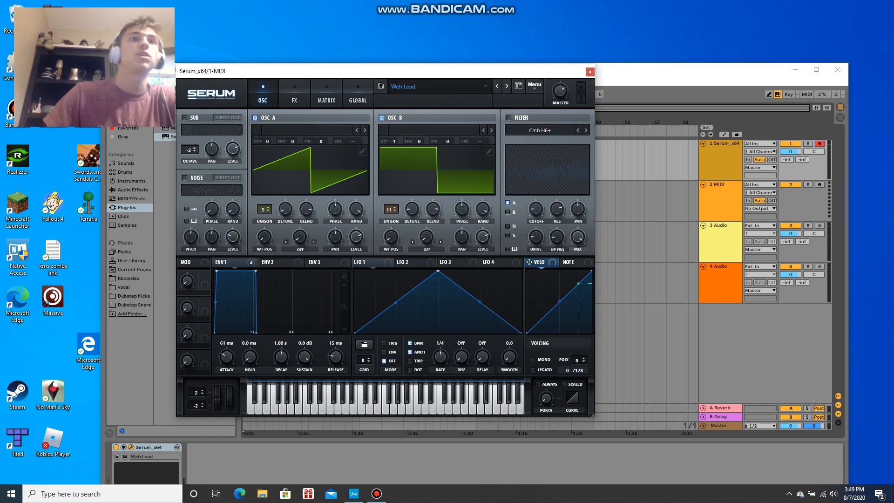
Reduce the unison of oscillators A and B to 1 voice each and play test notes
left_click_drag(389, 209, 389, 259)
left_click_drag(262, 209, 263, 233)
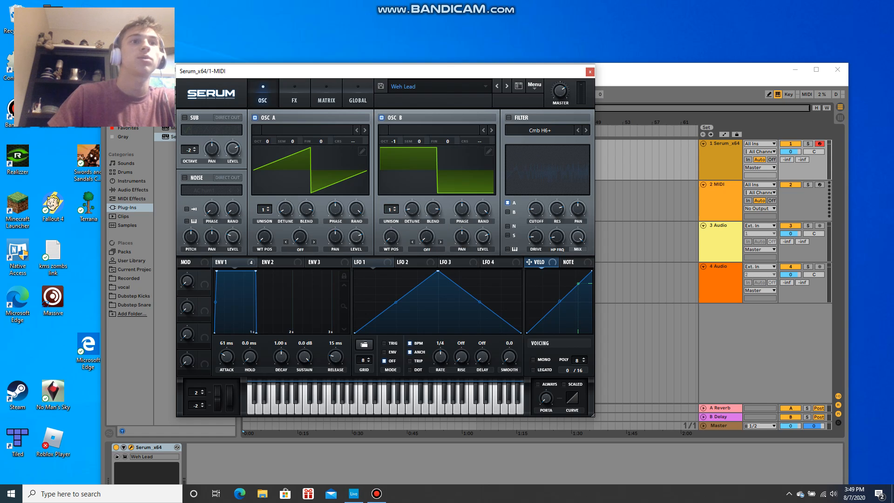
key("h")
key("g")
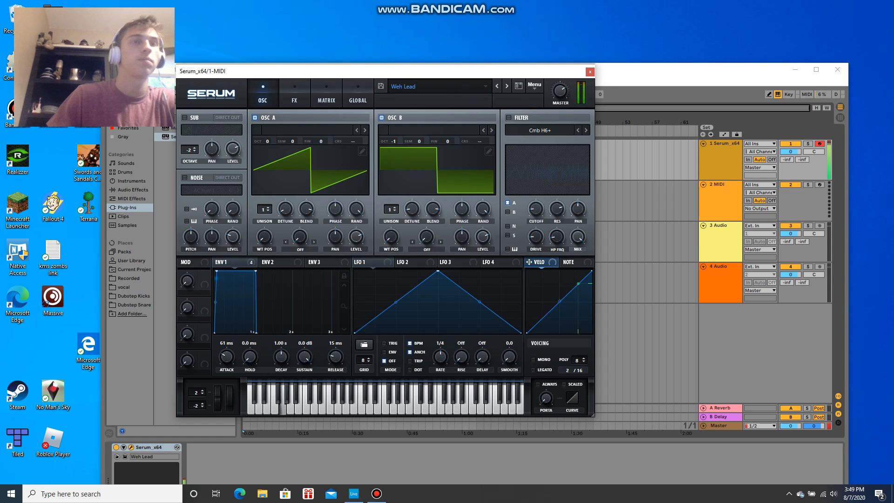
Set the unison to 5 voices on oscillator A and 11 on oscillator B, and play a test note
left_click_drag(263, 210, 263, 194)
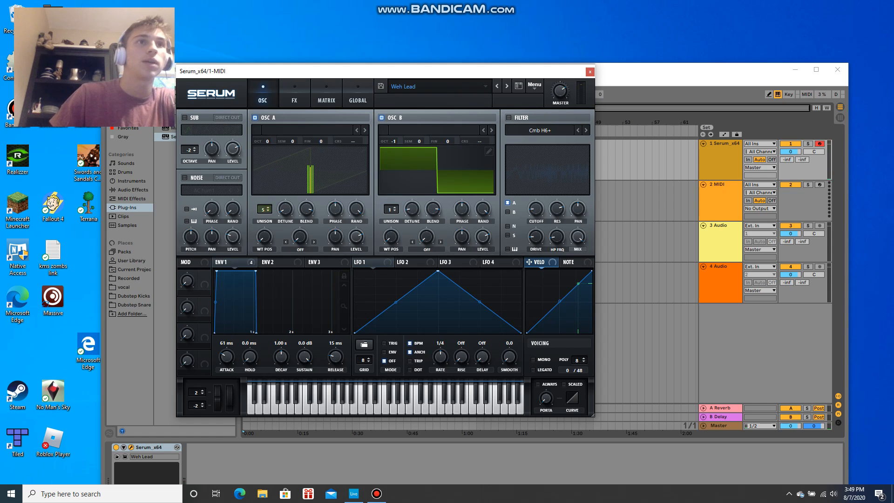
left_click_drag(391, 209, 391, 187)
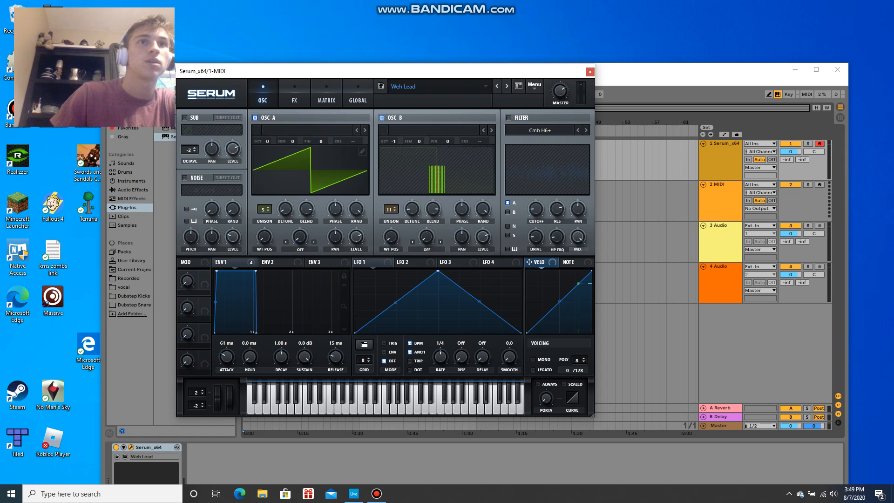
key("g")
key("g")
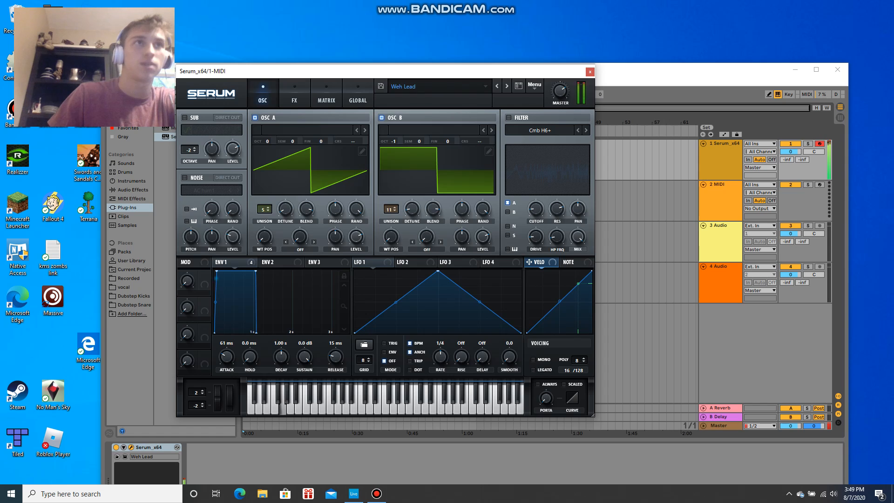
Bypass the distortion in the effects rack, play a note, and re-enable the distortion to hear the same note with it
left_click(294, 94)
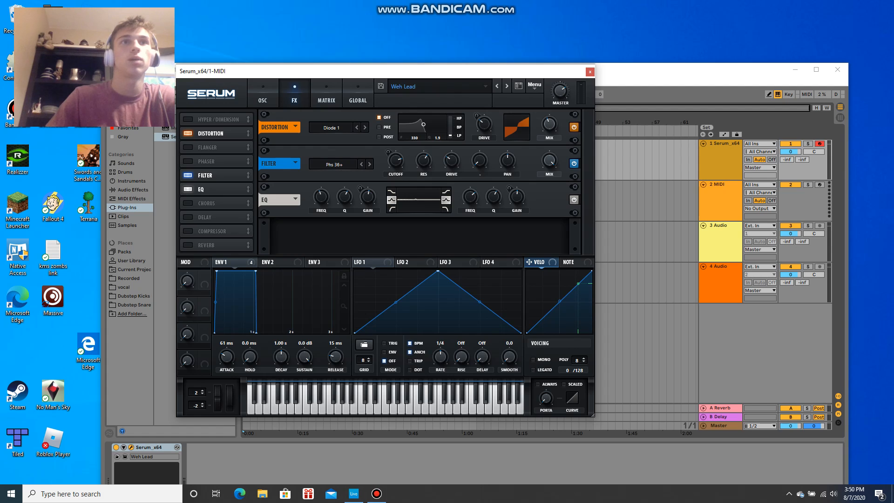
left_click(574, 128)
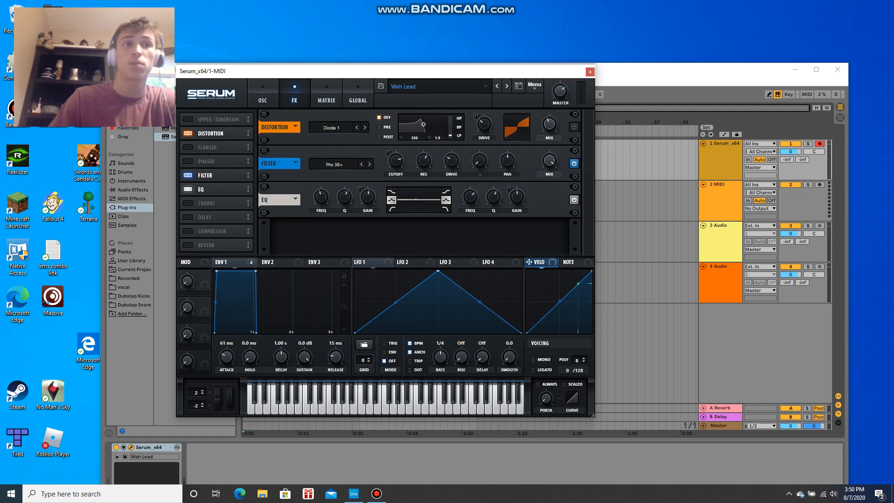
key("g")
key("g")
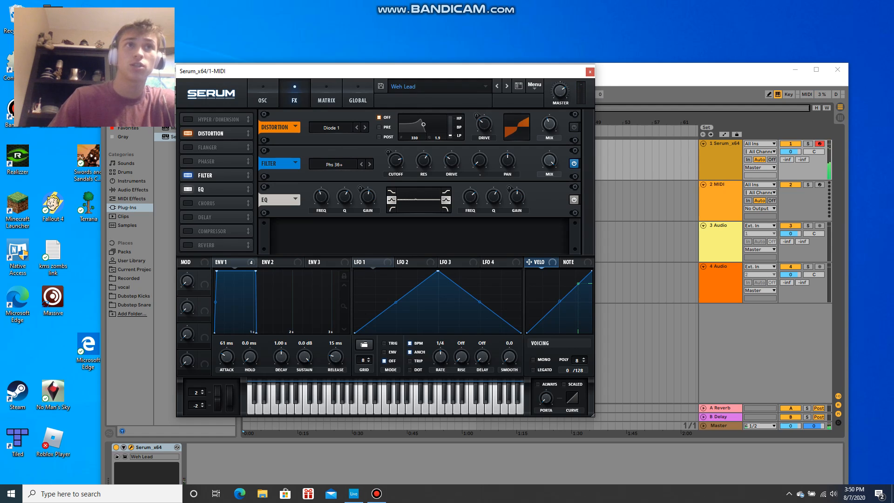
key("g")
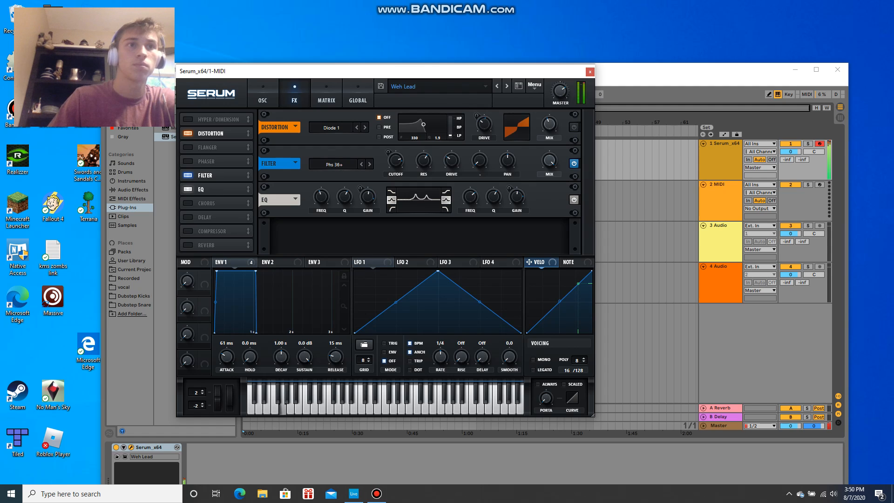
left_click(574, 127)
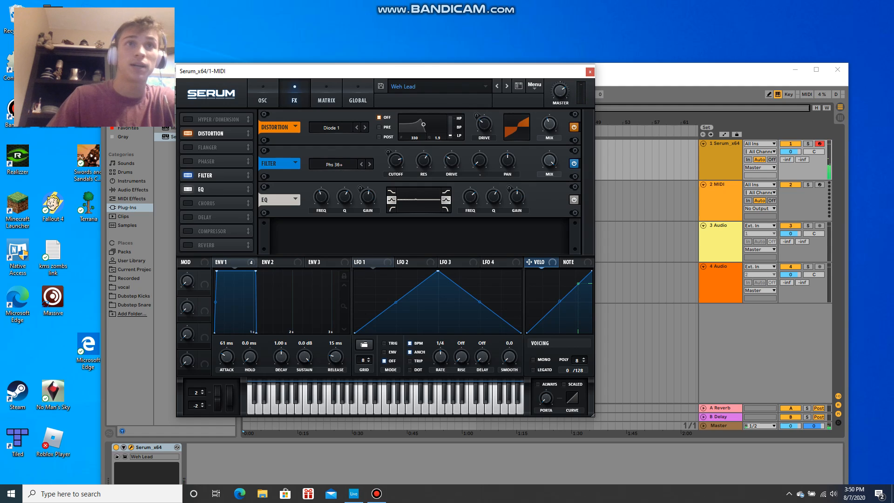
key("g")
key("g")
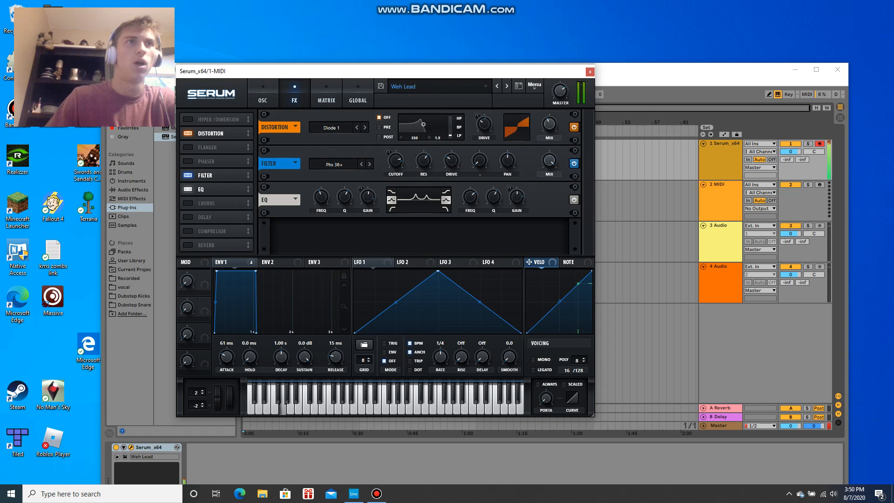
Compare the note once more with the Diode 1 distortion bypassed and active, leaving it on
left_click(574, 127)
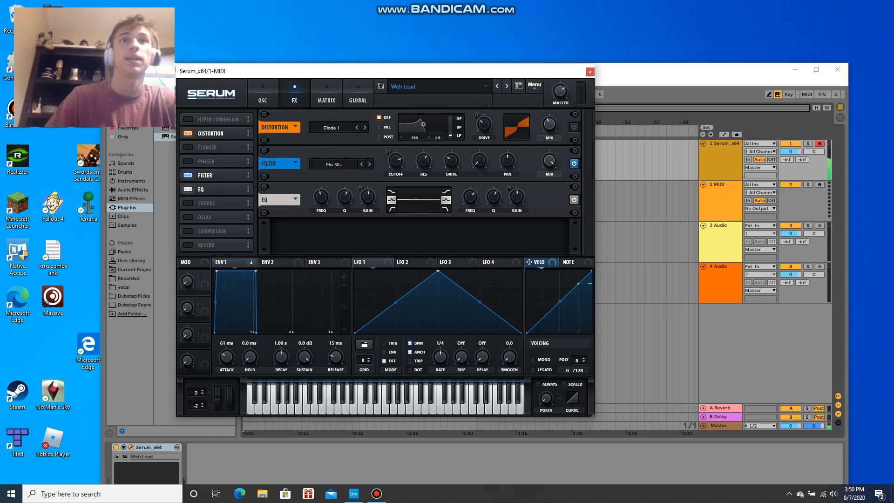
key("g")
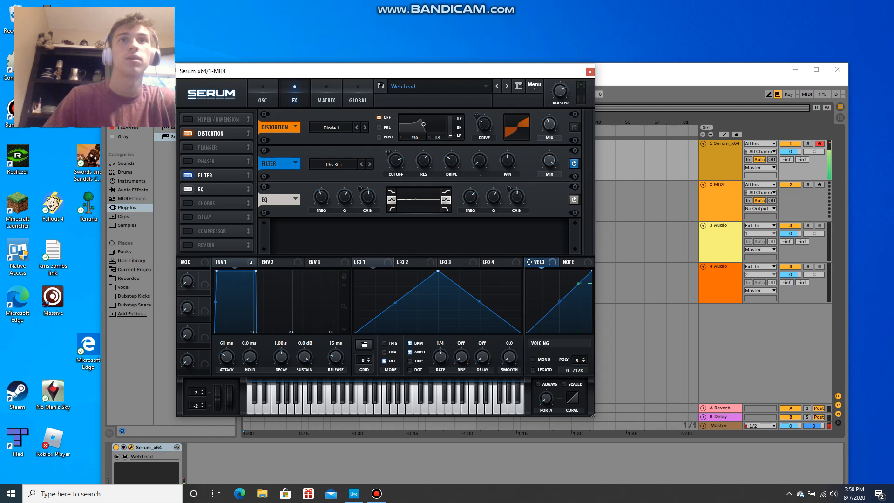
left_click(574, 127)
key("g")
key("g")
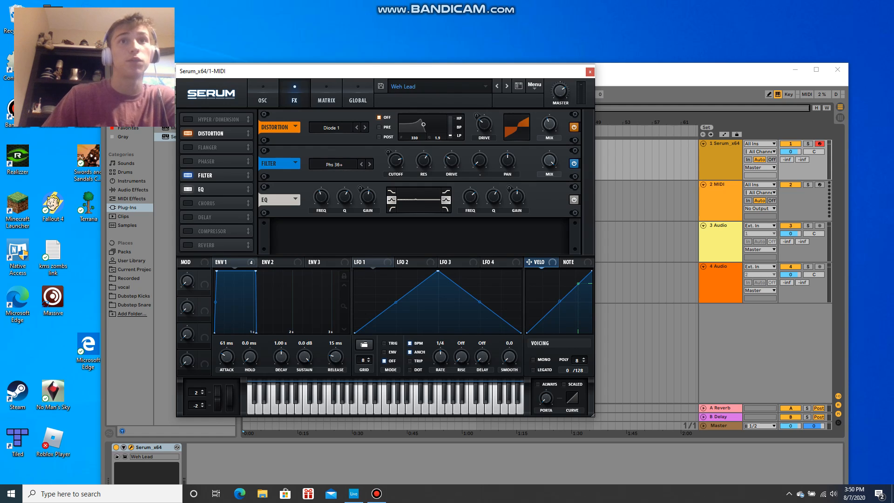
Bypass the EQ and filter effects and play a note through the distortion alone
left_click(573, 200)
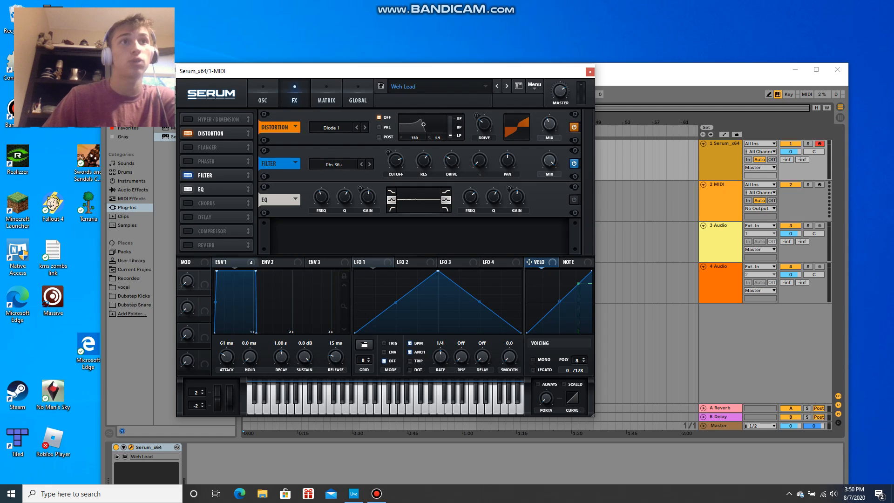
left_click(573, 163)
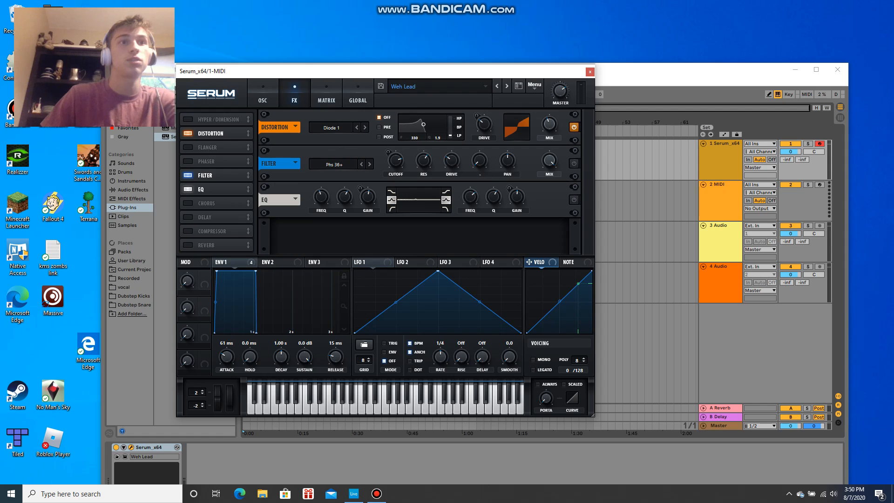
key("g")
key("g")
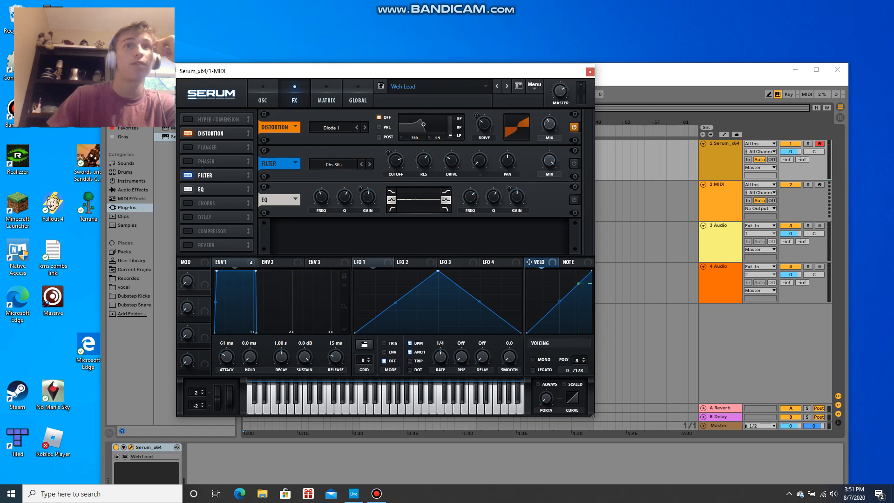
Switch the Phs 36+ filter effect on and off while a note sounds, leaving both the filter and EQ enabled
left_click(574, 163)
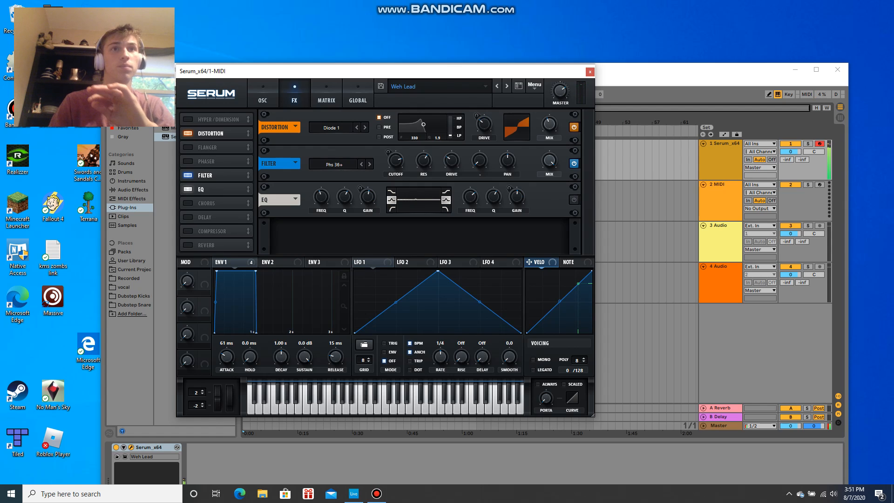
left_click(574, 164)
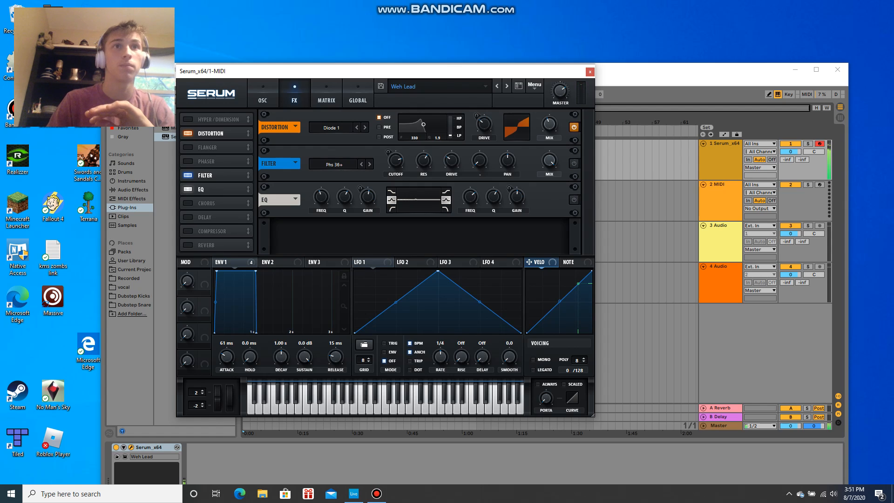
left_click(573, 163)
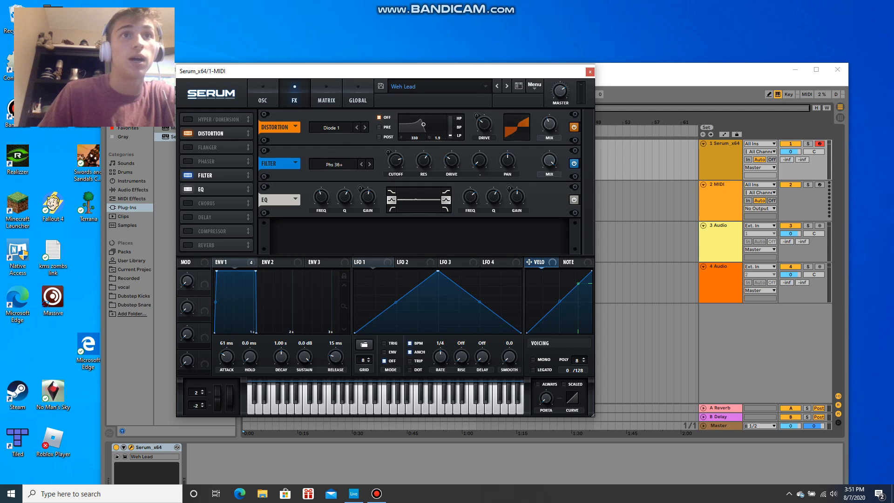
Play a lead melody across several octaves with the distortion, filter and EQ all active
key("g")
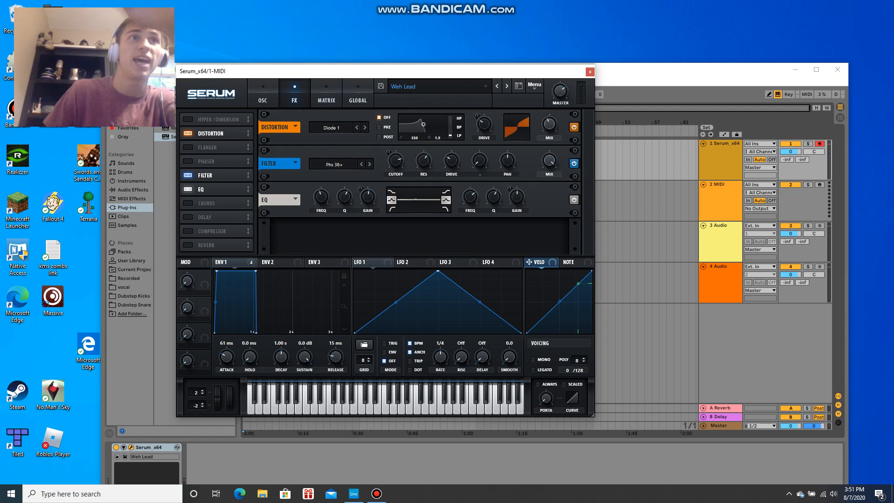
key("g")
key("g")
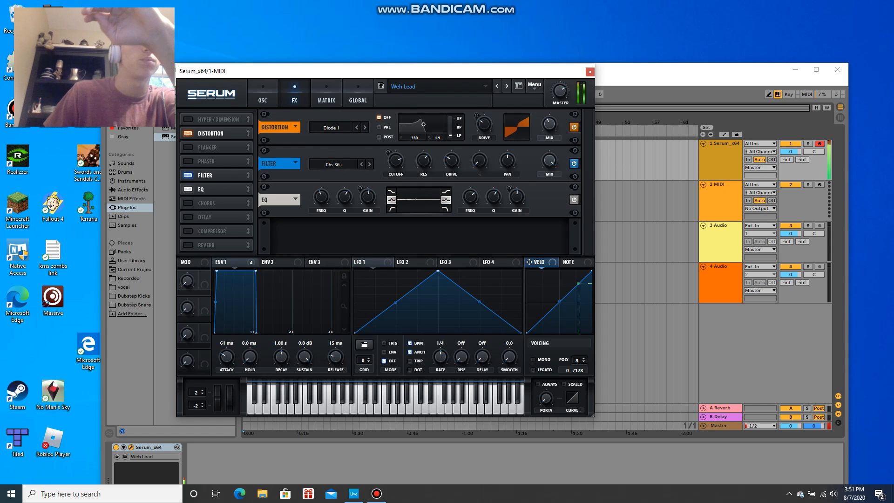
key("x")
key("x")
key("g")
key("h")
key("g")
key("f")
key("g")
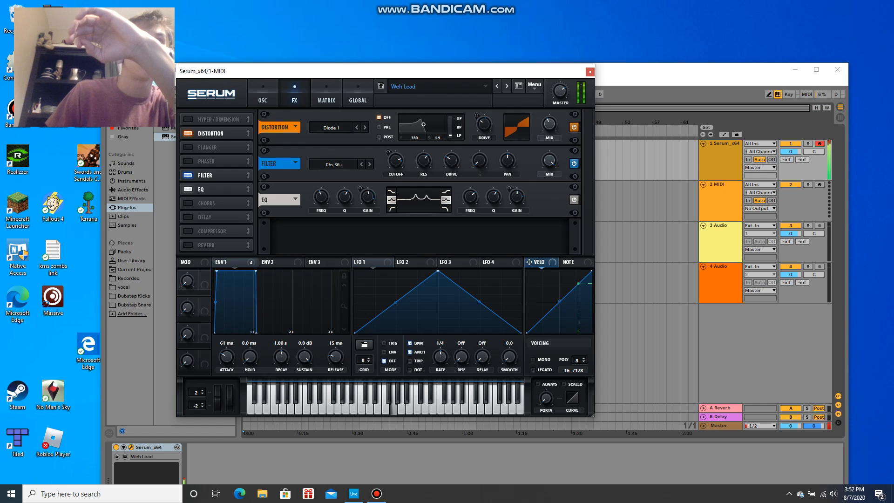
key("g")
key("h")
key("h")
key("f")
key("g")
key("f")
key("g")
key("g")
key("z")
key("j")
key("z")
key("j")
key("x")
key("k")
key("x")
key("x")
key("f")
key("o")
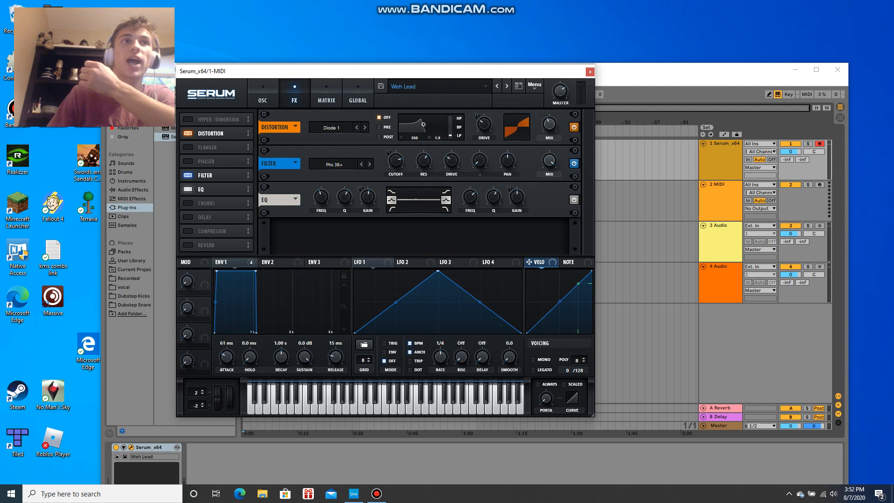
key("f")
key("z")
key("s")
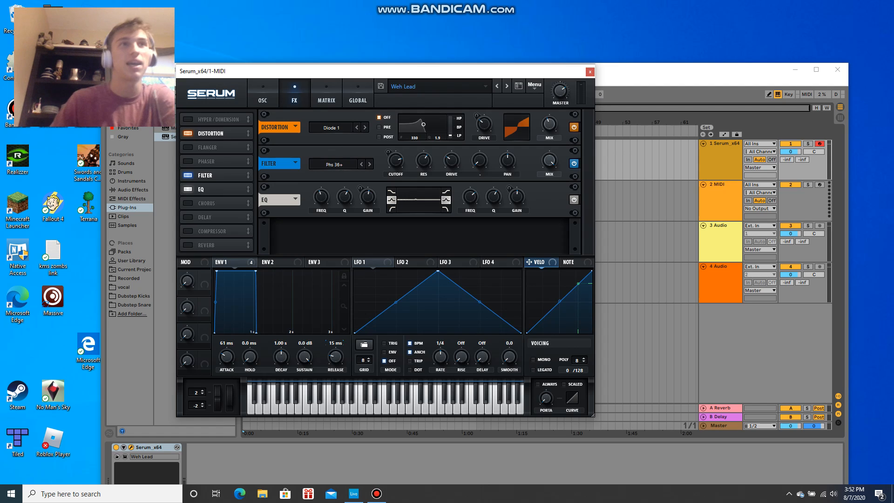
Play notes across octaves with Envelope 1's attack reduced to 0 ms for comparison, and raise the attack back to 65 ms
left_click(262, 95)
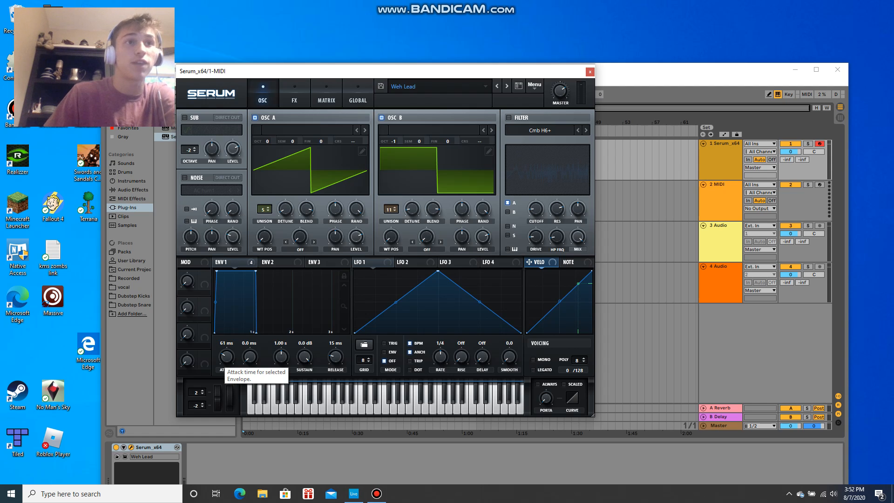
left_click_drag(225, 358, 225, 392)
key("g")
key("a")
key("z")
key("g")
key("x")
key("x")
key("x")
key("u")
key("g")
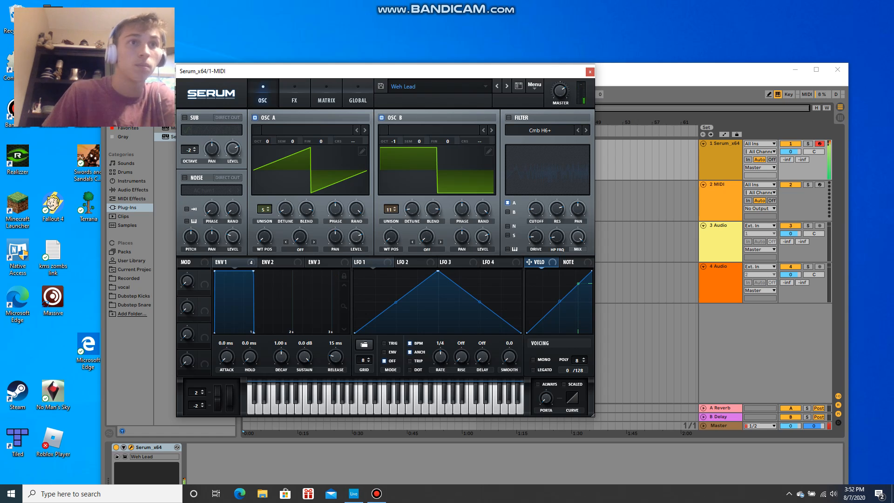
left_click_drag(225, 358, 226, 342)
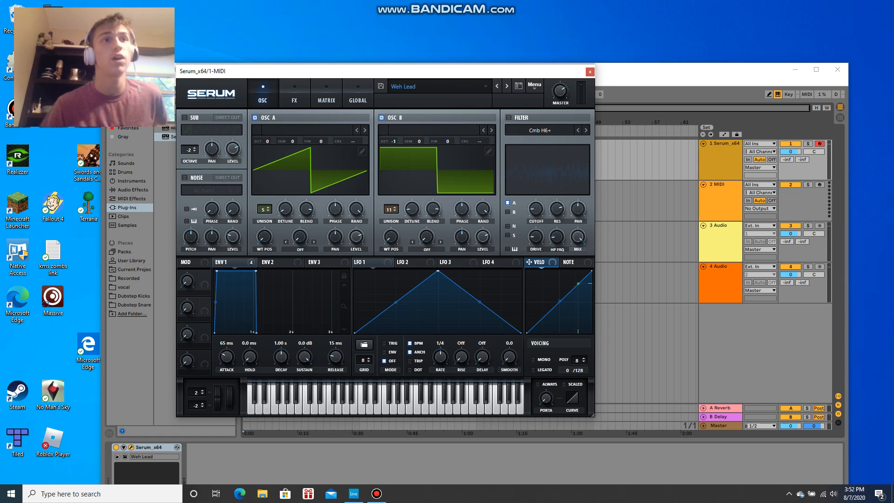
Examine the distortion, filter and EQ knobs modulated by Envelope 1 and play a short lead melody through them
left_click(294, 95)
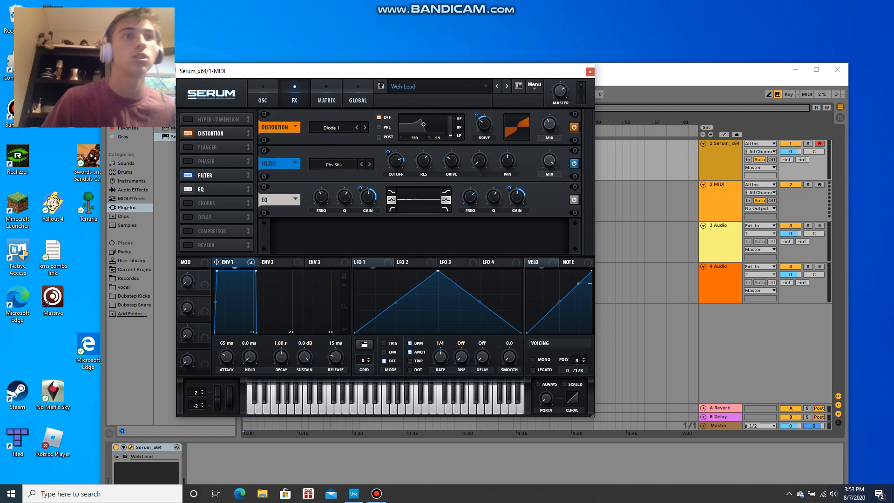
key("g")
key("g")
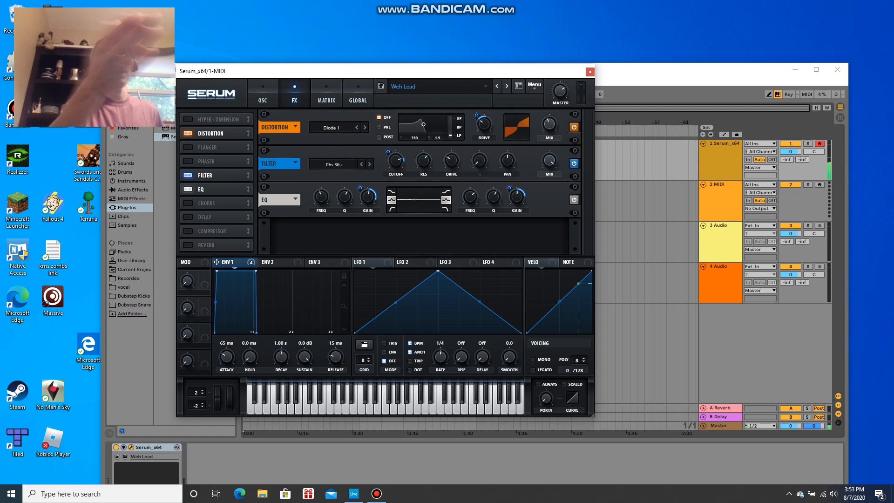
key("g")
key("h")
key("u")
key("h")
key("g")
key("f")
key("g")
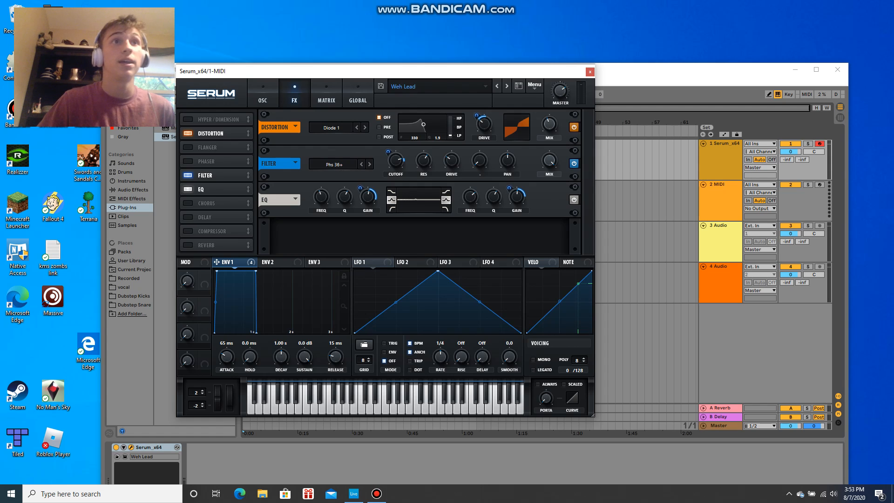
Review the oscillator and effects settings once more and play a repeated note with the complete Weh Lead sound
left_click(263, 95)
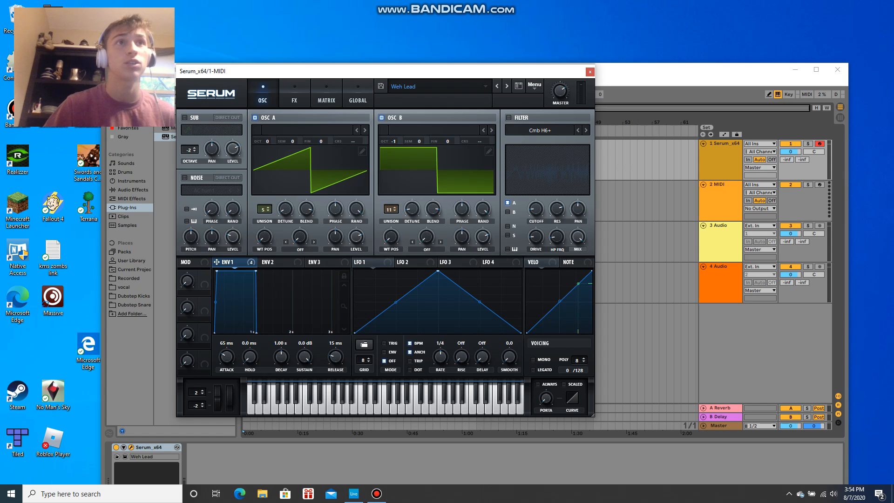
left_click(294, 95)
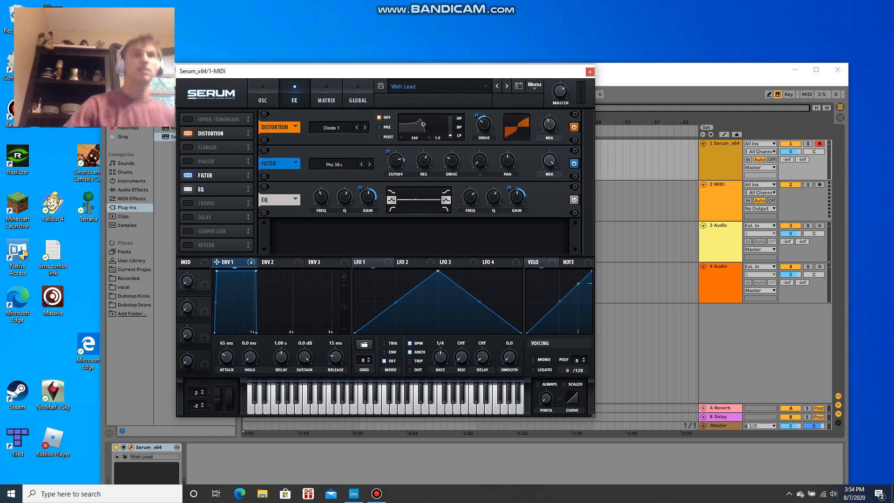
left_click(263, 95)
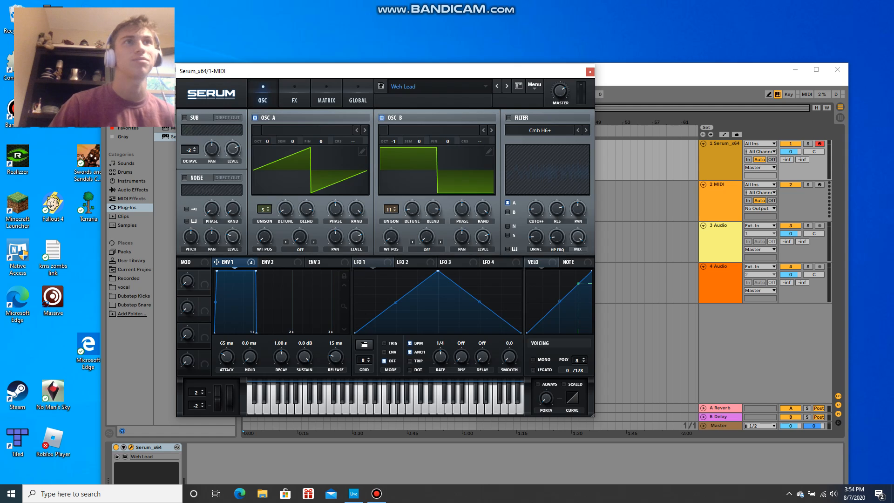
key("g")
key("g")
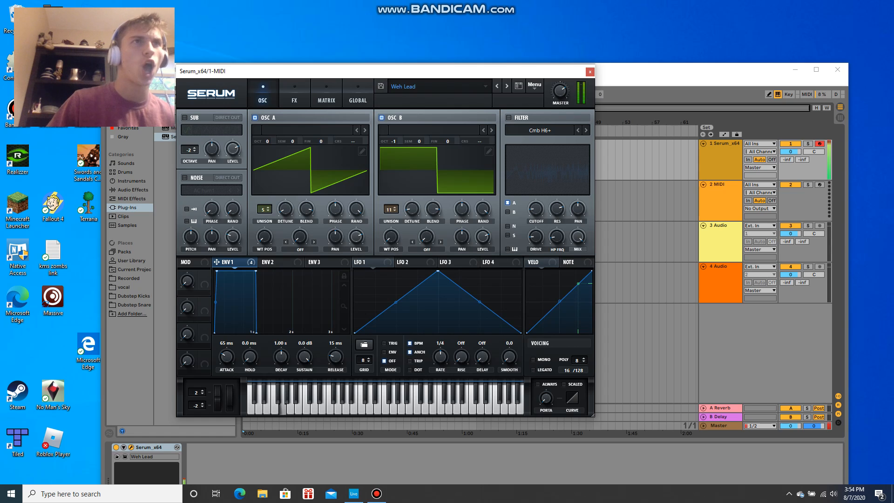